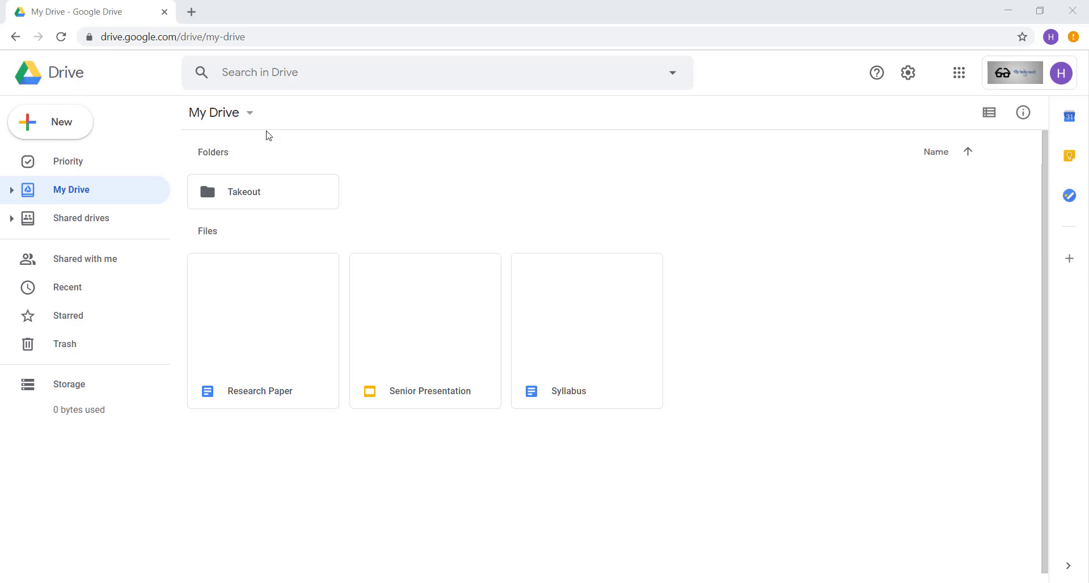
Step: Open Google Takeout in a new browser tab and look through the products available for export
{"action": "left_click", "coordinate": [191, 11]}
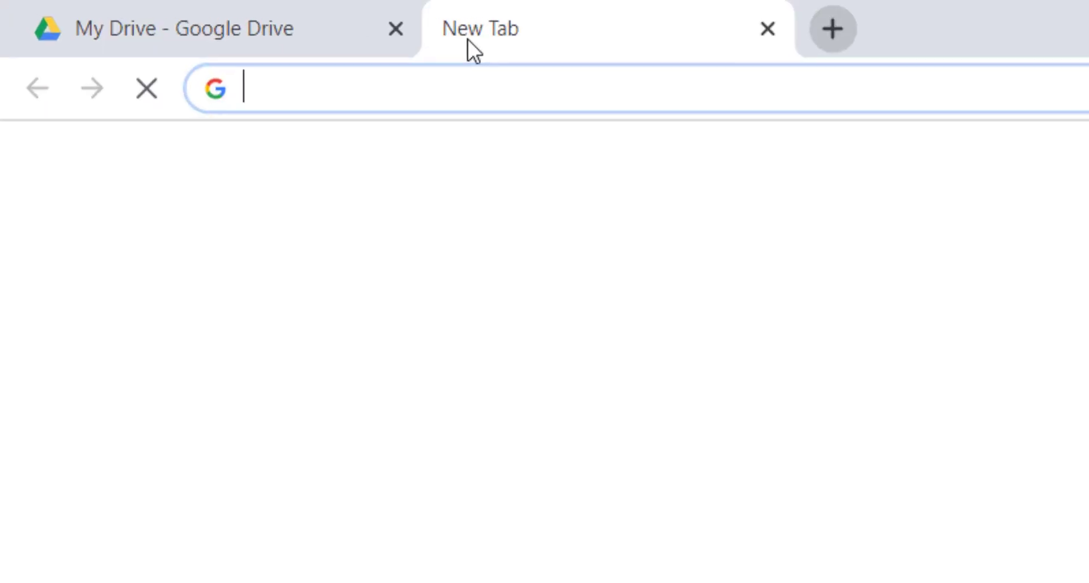
{"action": "type", "text": "takeout.google.com"}
{"action": "key", "text": "Return"}
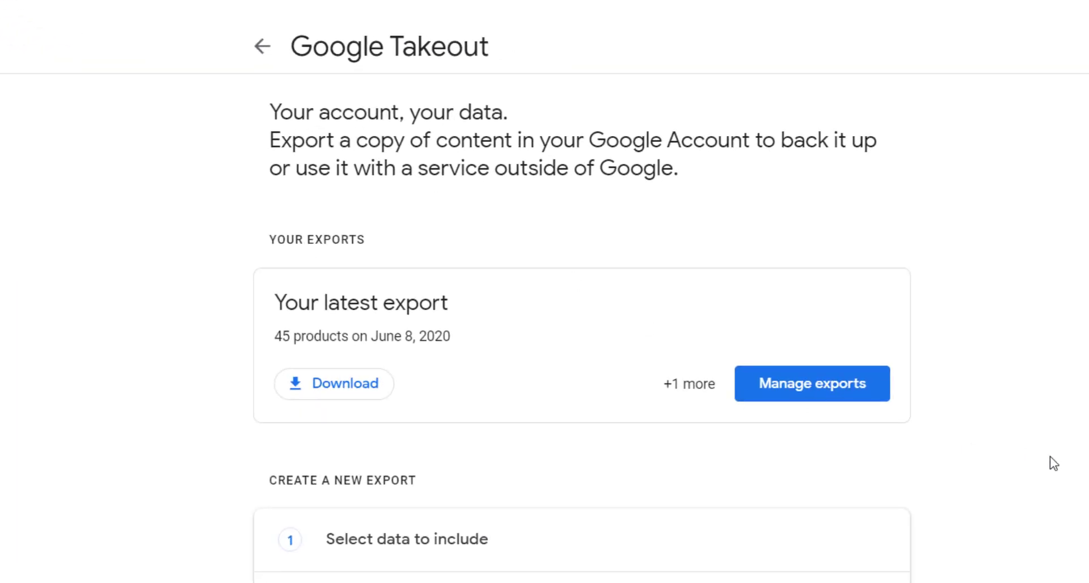
{"action": "scroll", "coordinate": [1053, 463], "scroll_direction": "down", "scroll_amount": 5}
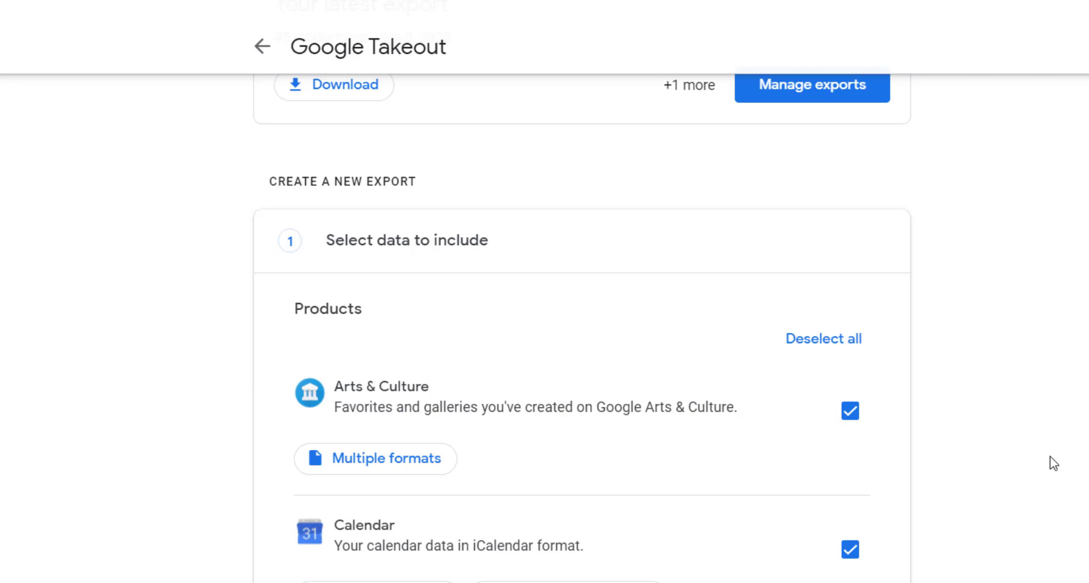
{"action": "scroll", "coordinate": [1053, 463], "scroll_direction": "down", "scroll_amount": 3}
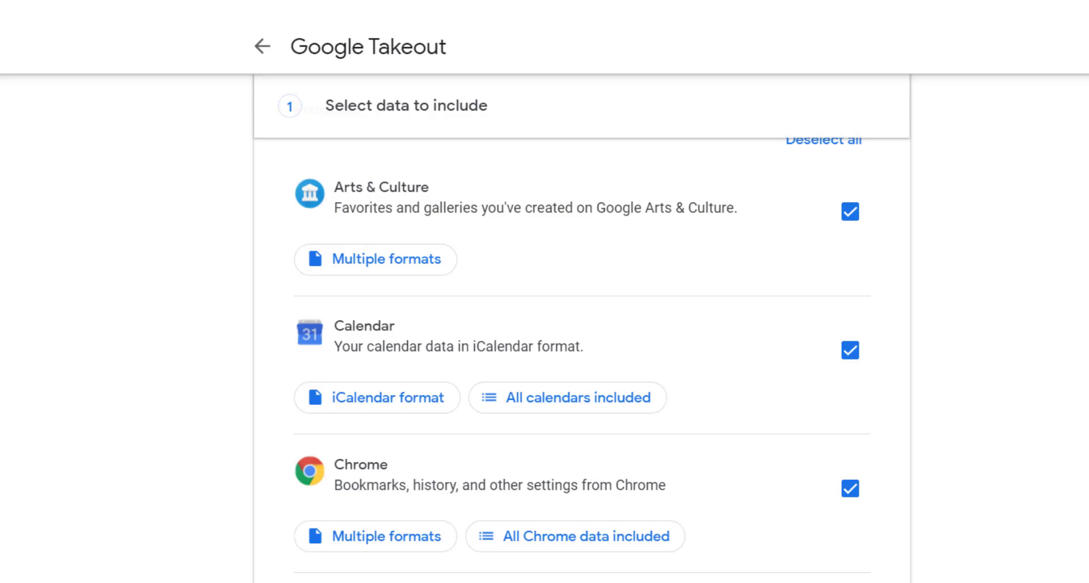
{"action": "scroll", "coordinate": [582, 361], "scroll_direction": "down", "scroll_amount": 20}
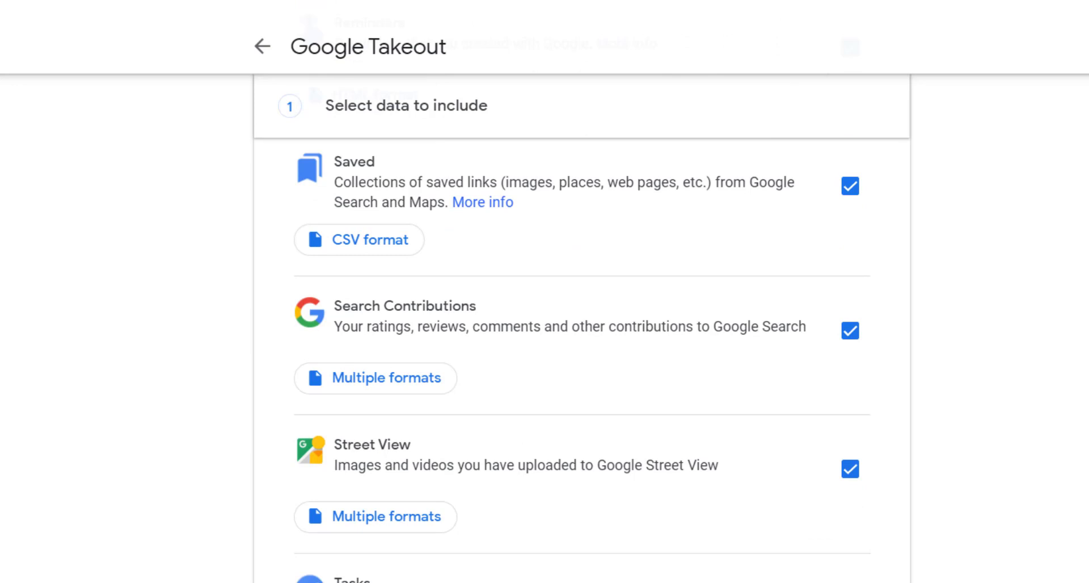
{"action": "scroll", "coordinate": [928, 577], "scroll_direction": "up", "scroll_amount": 20}
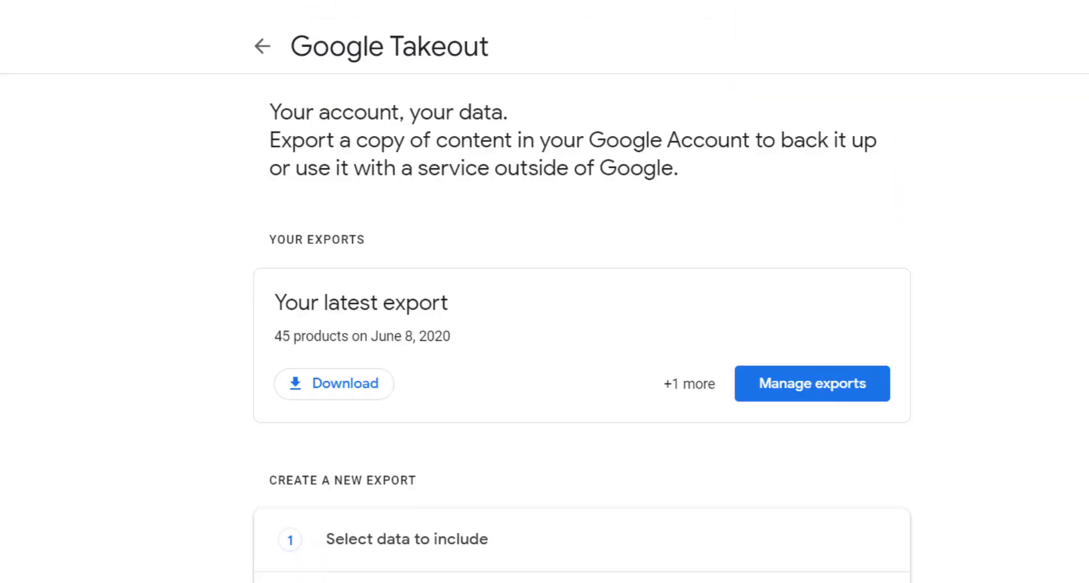
Step: Deselect all products, include only Classroom and Drive in the new export, and continue to the delivery settings
{"action": "scroll", "coordinate": [928, 577], "scroll_direction": "down", "scroll_amount": 4}
{"action": "left_click", "coordinate": [832, 442]}
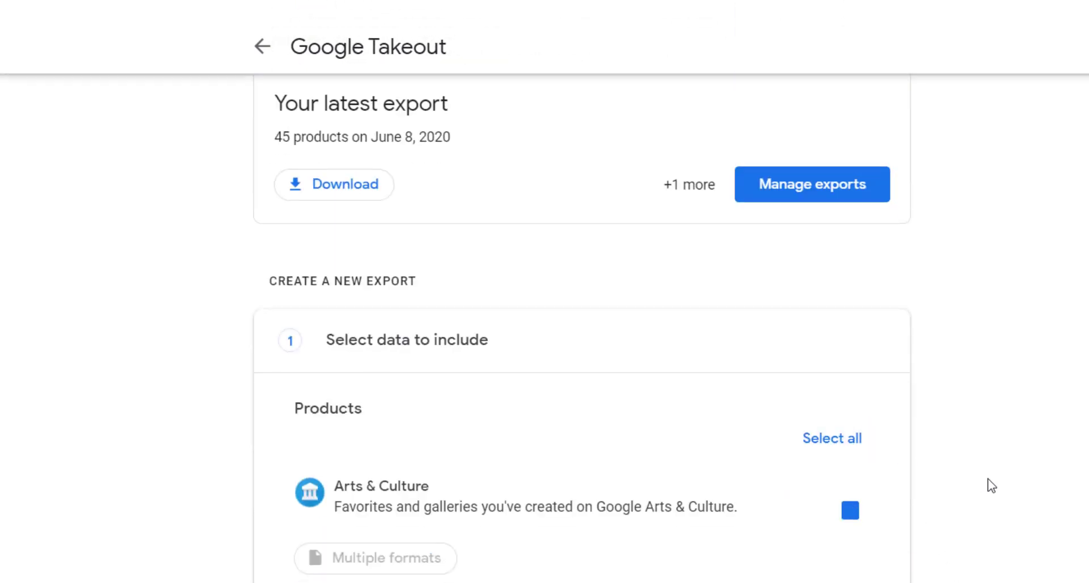
{"action": "scroll", "coordinate": [989, 482], "scroll_direction": "down", "scroll_amount": 1}
{"action": "scroll", "coordinate": [998, 501], "scroll_direction": "down", "scroll_amount": 8}
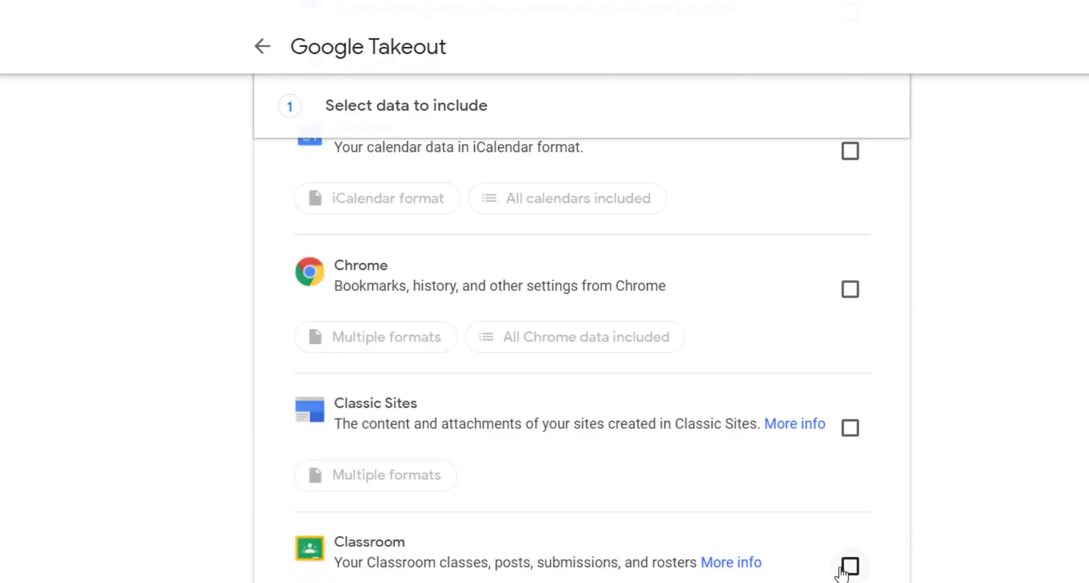
{"action": "left_click", "coordinate": [848, 574]}
{"action": "scroll", "coordinate": [964, 559], "scroll_direction": "down", "scroll_amount": 8}
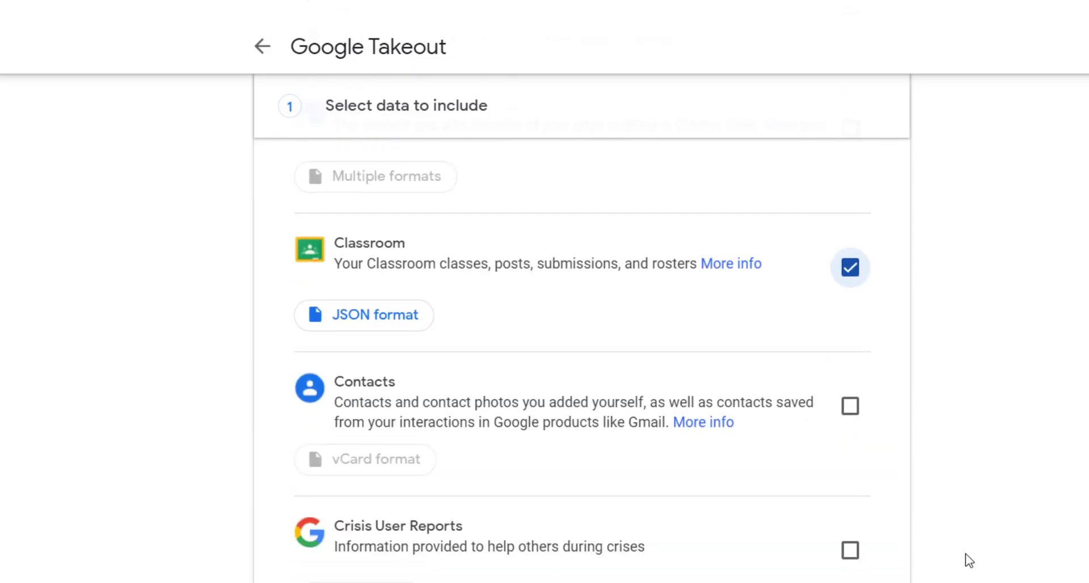
{"action": "scroll", "coordinate": [947, 548], "scroll_direction": "down", "scroll_amount": 2}
{"action": "left_click", "coordinate": [849, 536]}
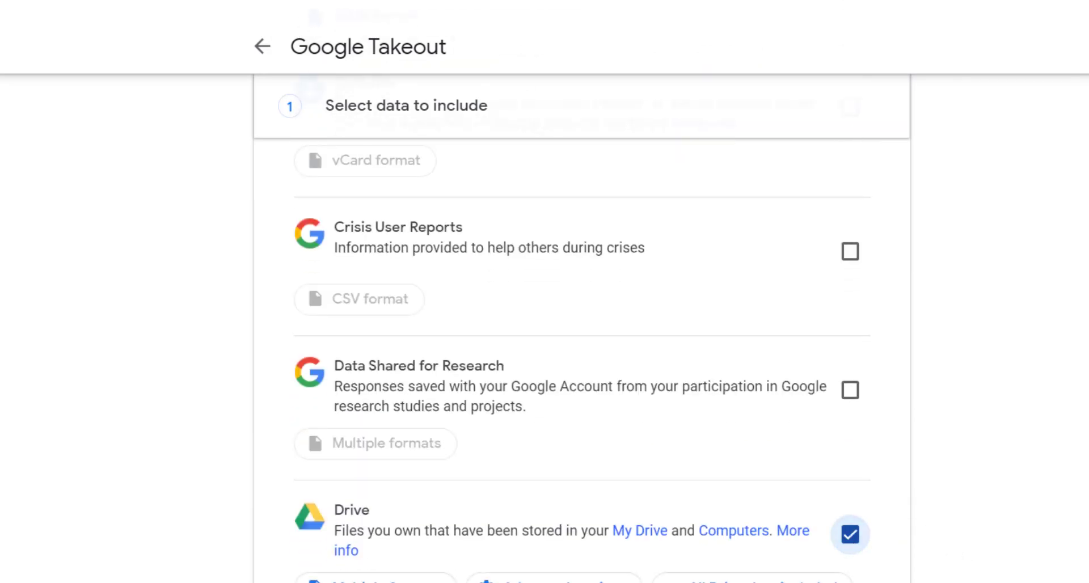
{"action": "scroll", "coordinate": [848, 535], "scroll_direction": "down", "scroll_amount": 20}
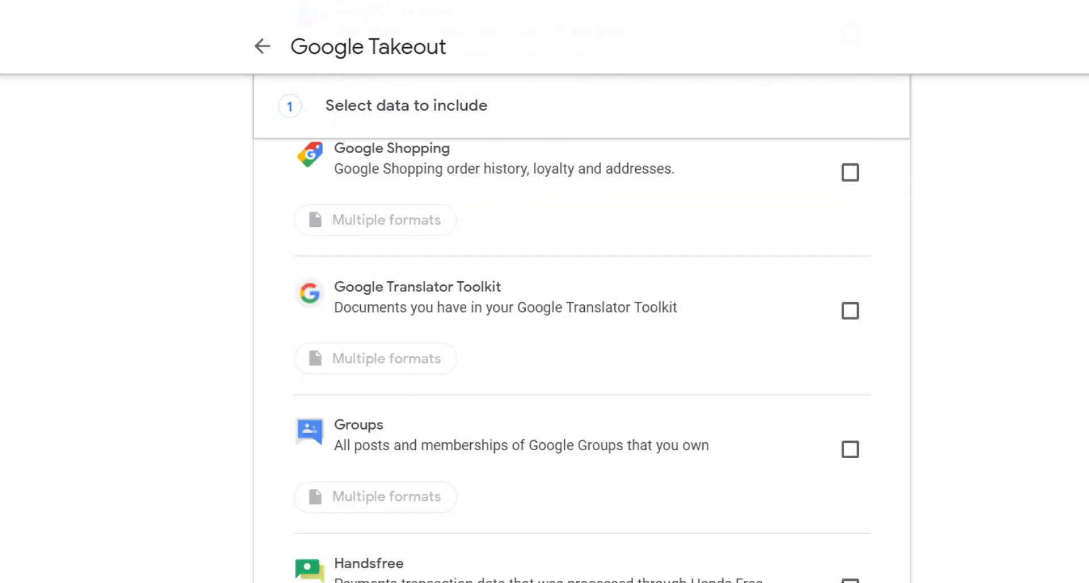
{"action": "scroll", "coordinate": [948, 529], "scroll_direction": "down", "scroll_amount": 15}
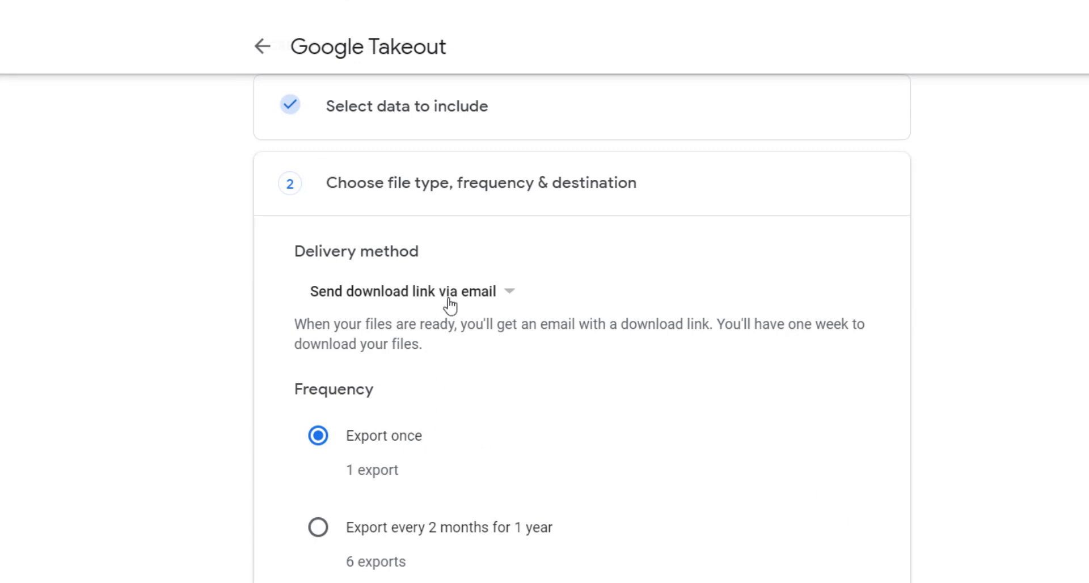
Step: Create a one-time .zip export with a 2 GB file size, delivered as a download link via email
{"action": "left_click", "coordinate": [514, 295]}
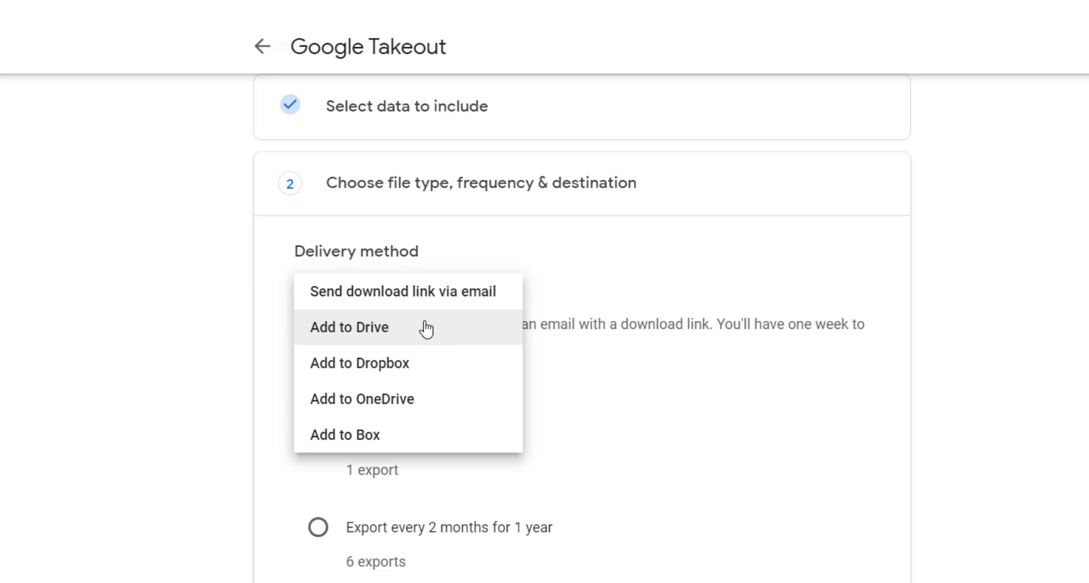
{"action": "left_click", "coordinate": [485, 302]}
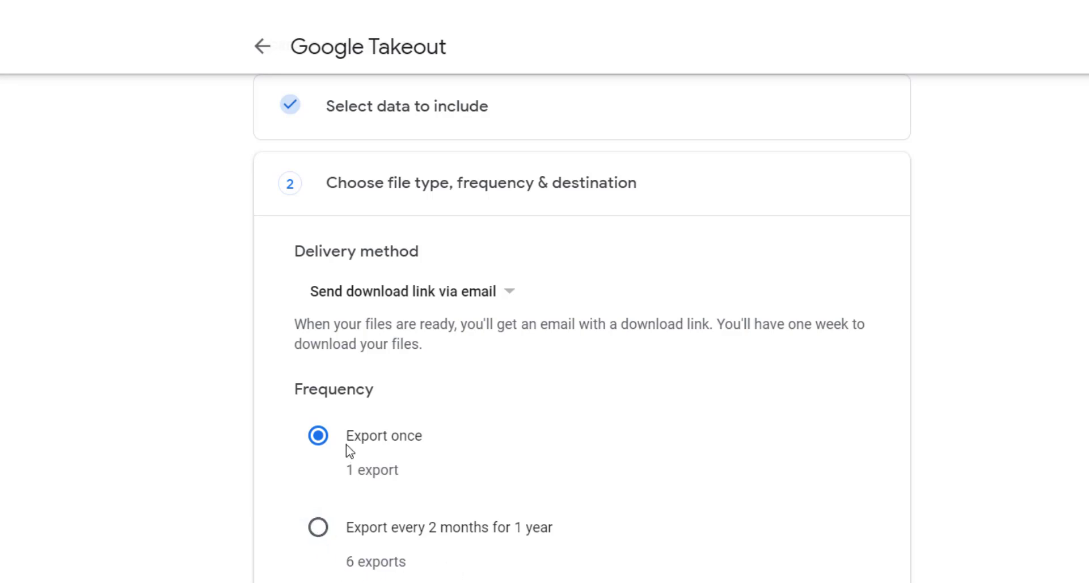
{"action": "scroll", "coordinate": [454, 570], "scroll_direction": "down", "scroll_amount": 2}
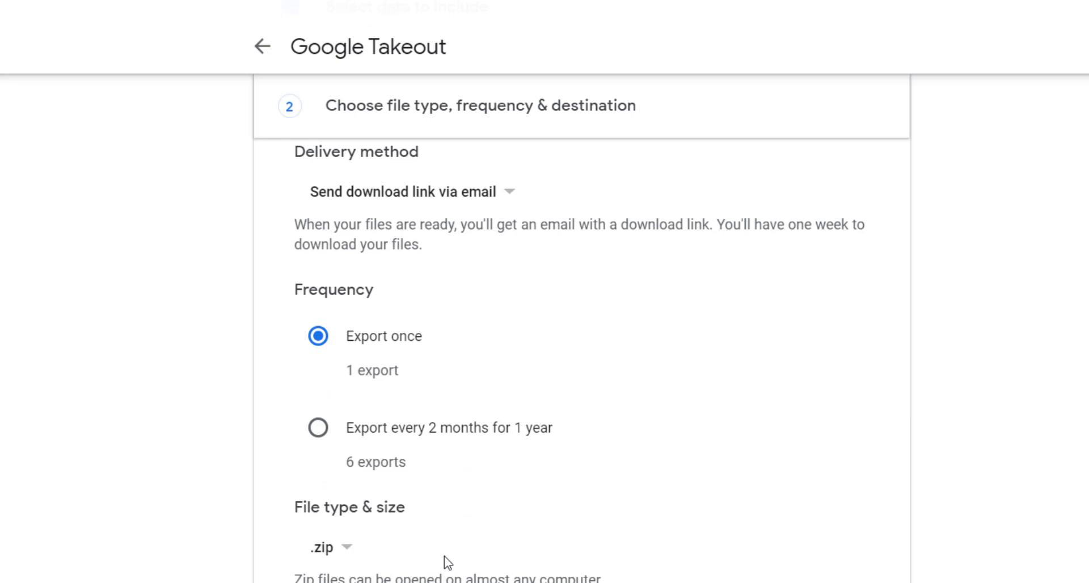
{"action": "scroll", "coordinate": [444, 561], "scroll_direction": "down", "scroll_amount": 2}
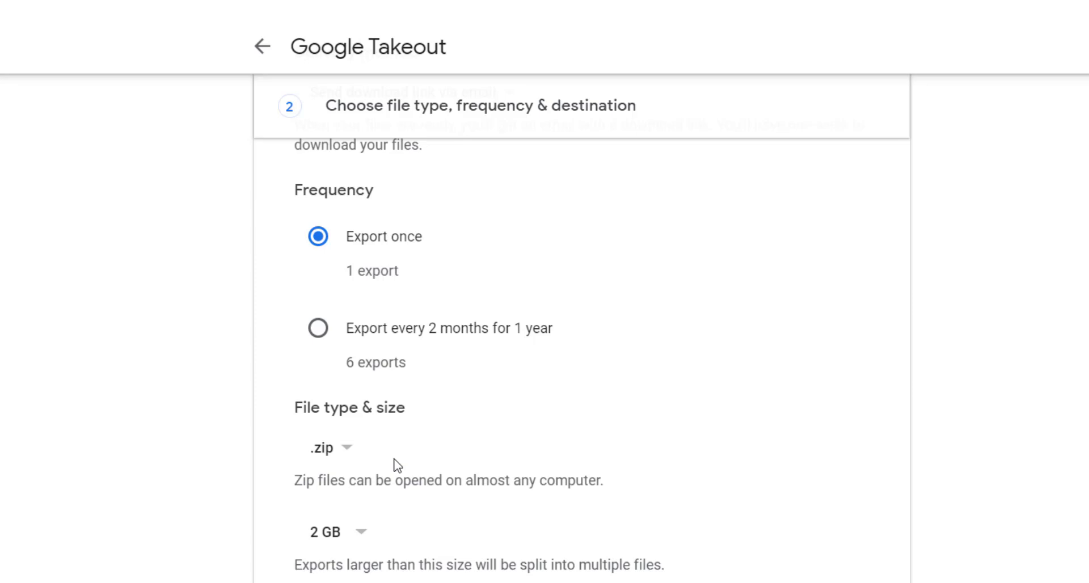
{"action": "left_click", "coordinate": [362, 532]}
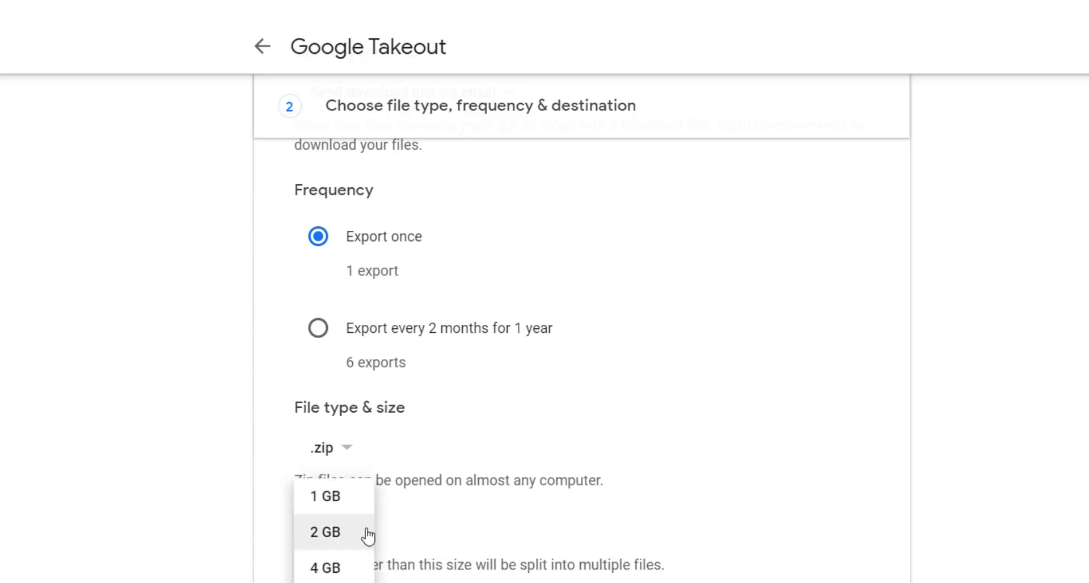
{"action": "left_click", "coordinate": [431, 520]}
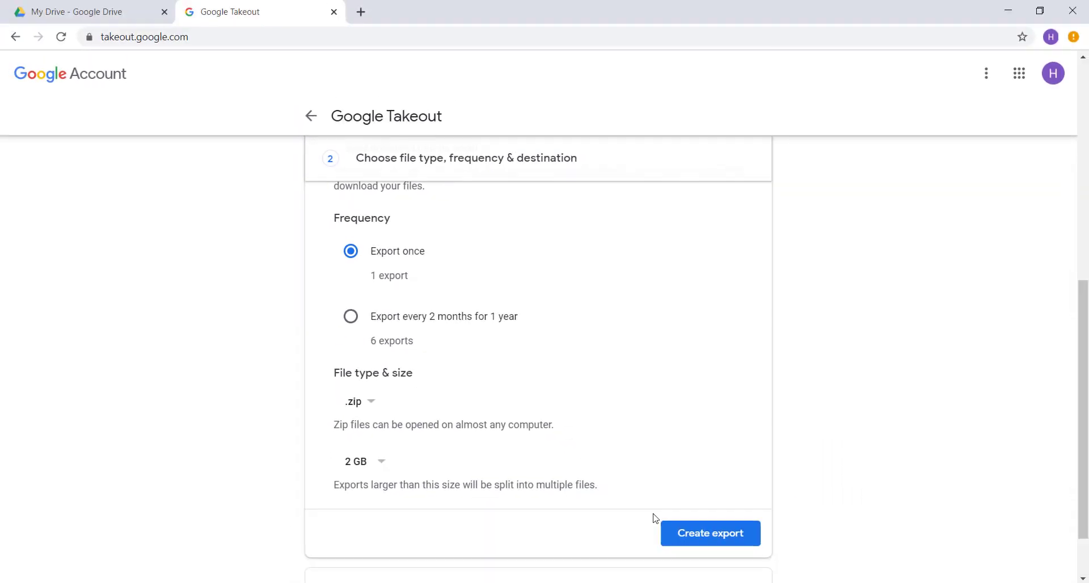
{"action": "left_click", "coordinate": [731, 539]}
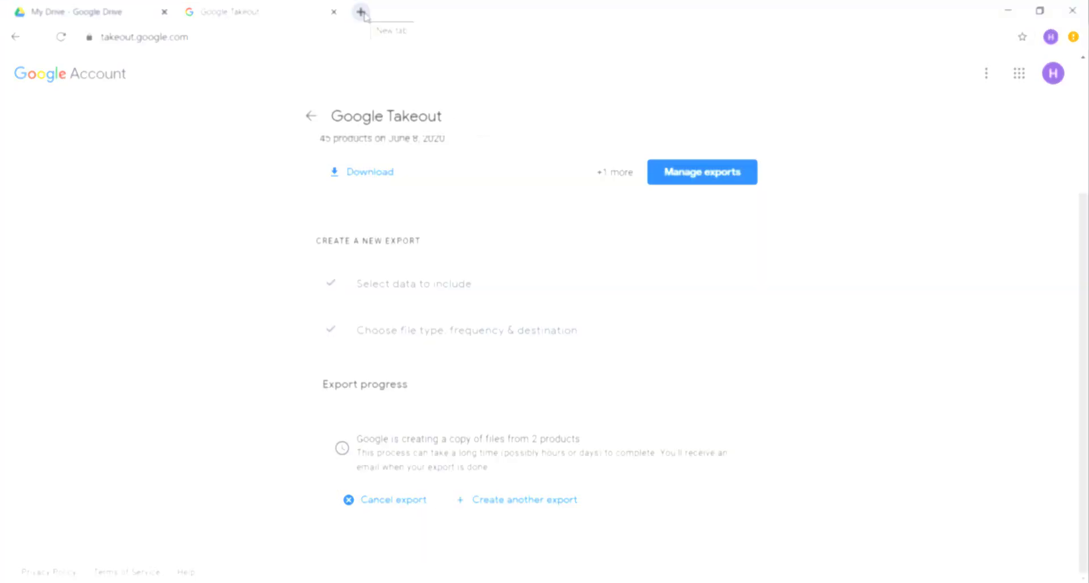
Step: Open the content transfer page at takeout.google.com/transfer in a new browser tab
{"action": "left_click", "coordinate": [361, 11]}
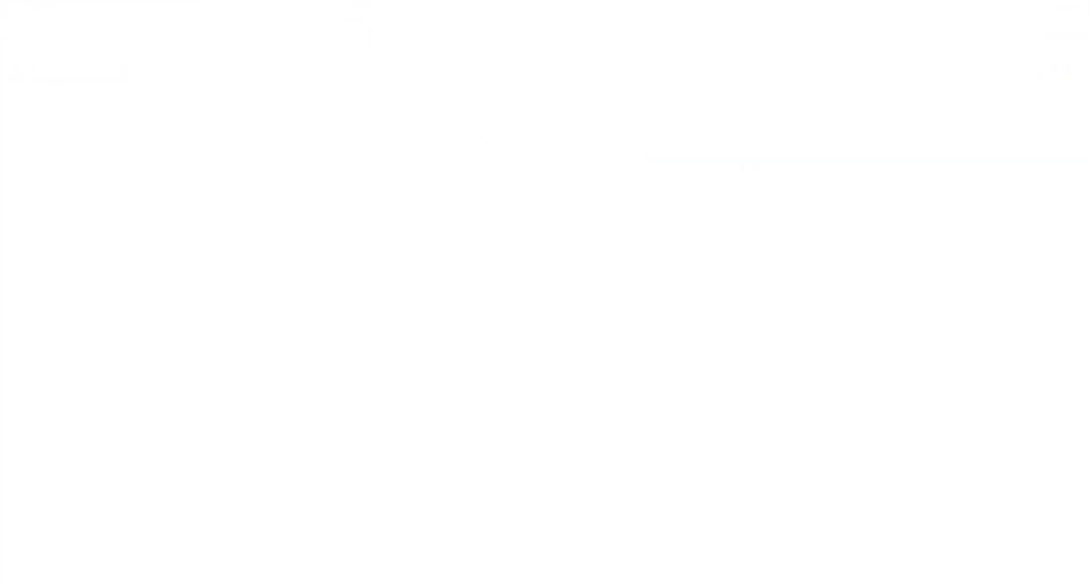
{"action": "type", "text": "takeout"}
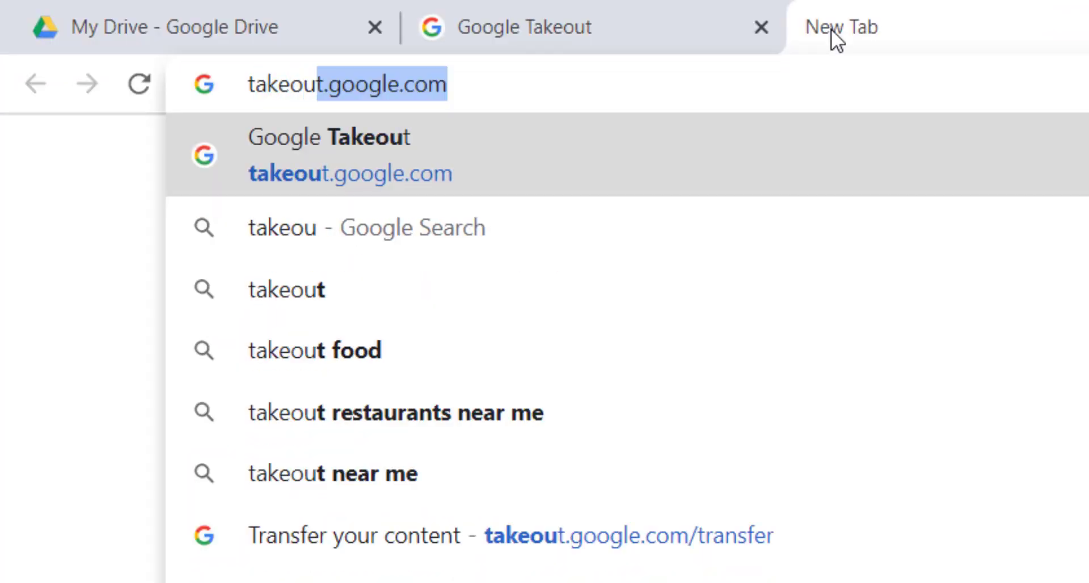
{"action": "type", "text": ".google.com/"}
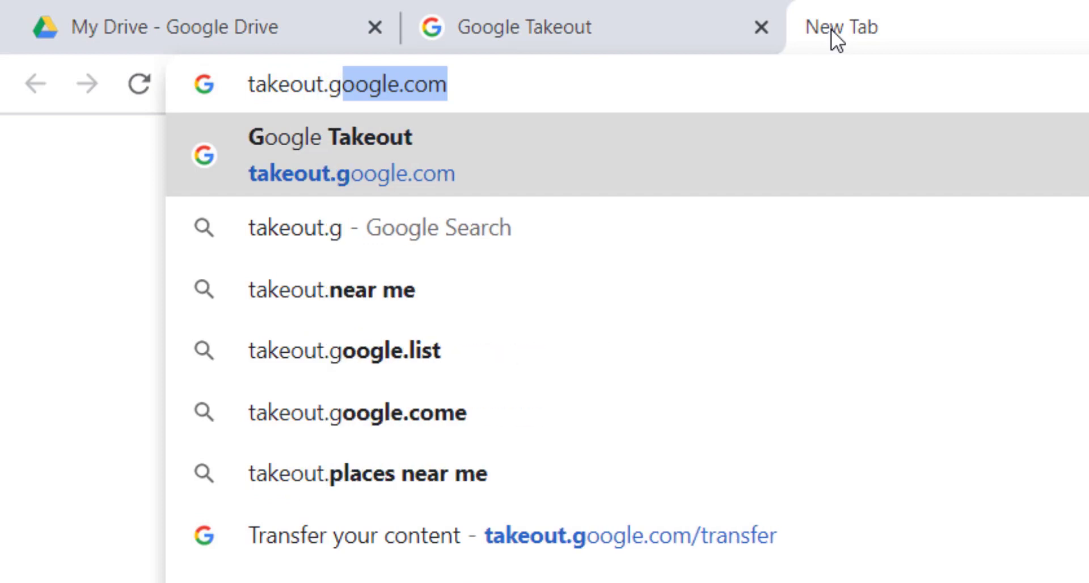
{"action": "type", "text": "transfer"}
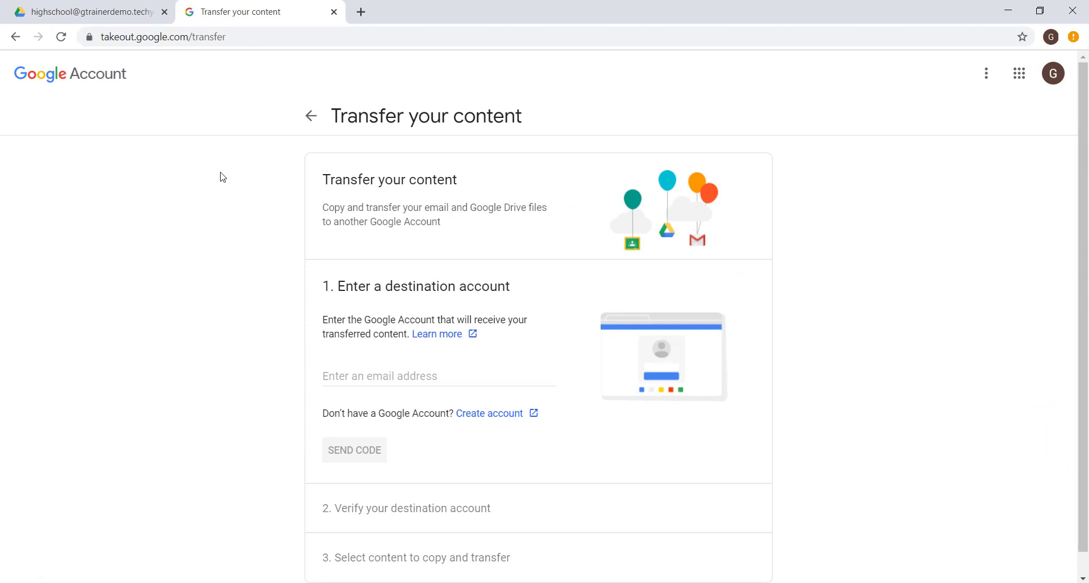
Step: Enter the destination account's email address for the content transfer and send the verification code to it
{"action": "left_click", "coordinate": [358, 377]}
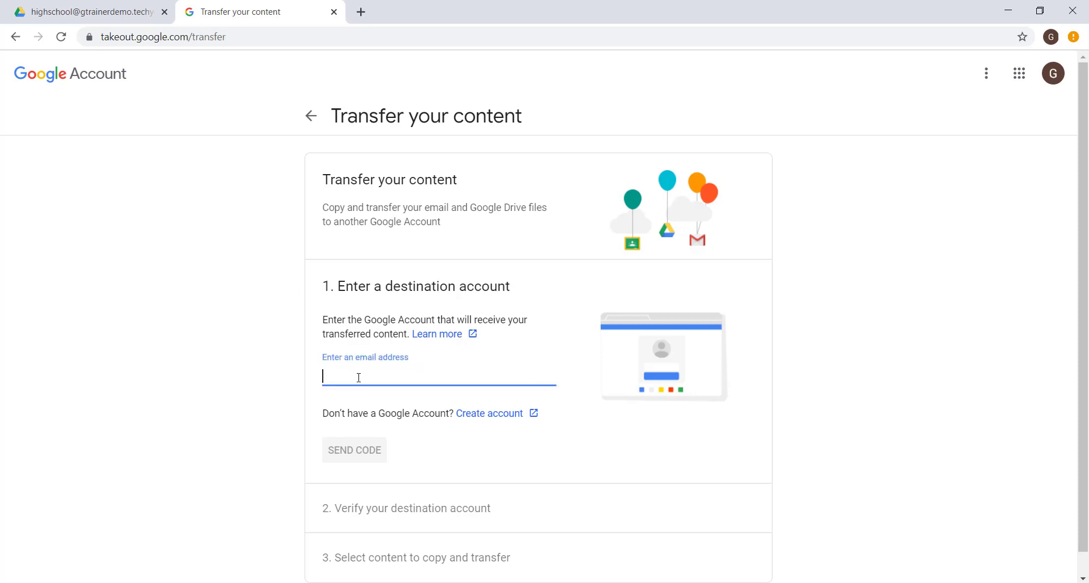
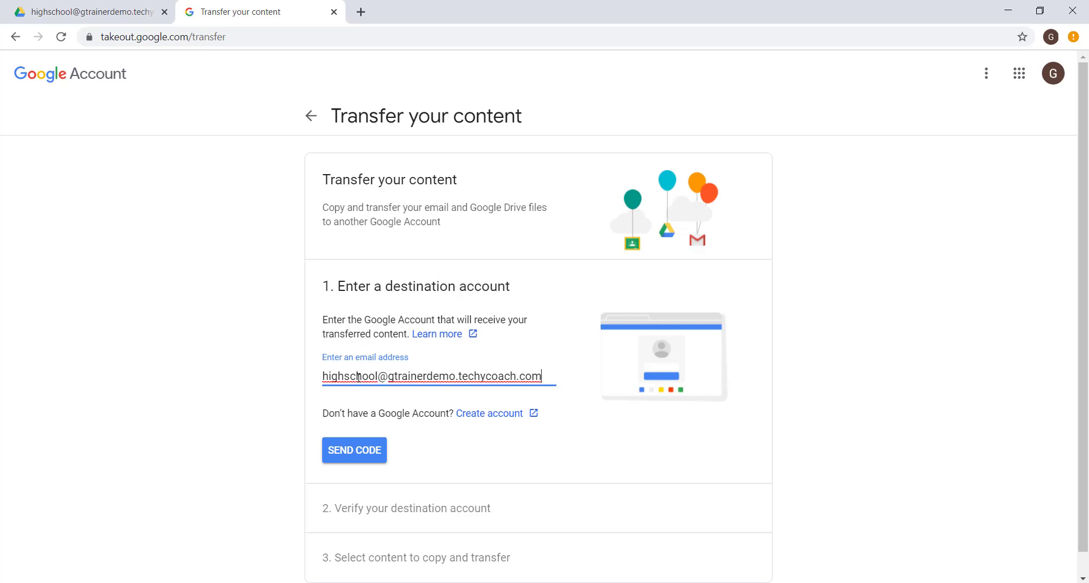
{"action": "left_click", "coordinate": [372, 457]}
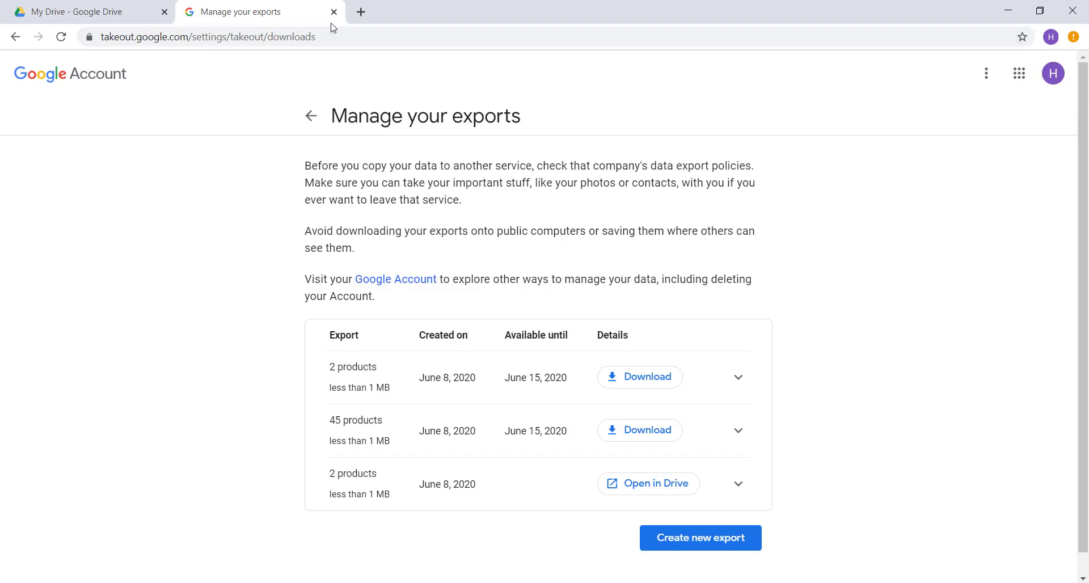
Step: Switch to the destination account's Gmail at gmail.com, open the "Verify your account" email, and get the confirmation code
{"action": "left_click", "coordinate": [317, 30]}
{"action": "type", "text": "gmail.com"}
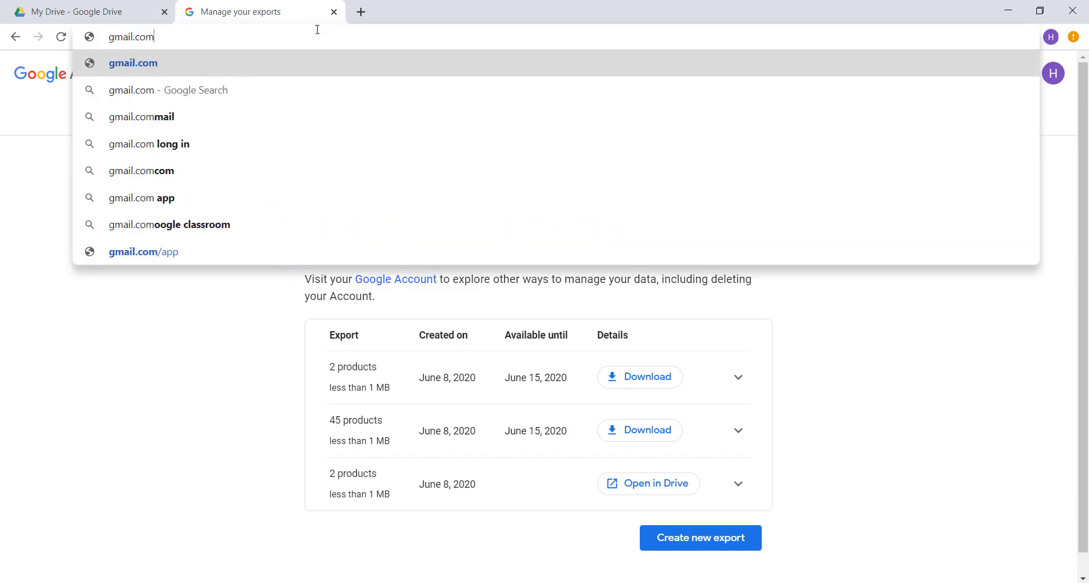
{"action": "key", "text": "Return"}
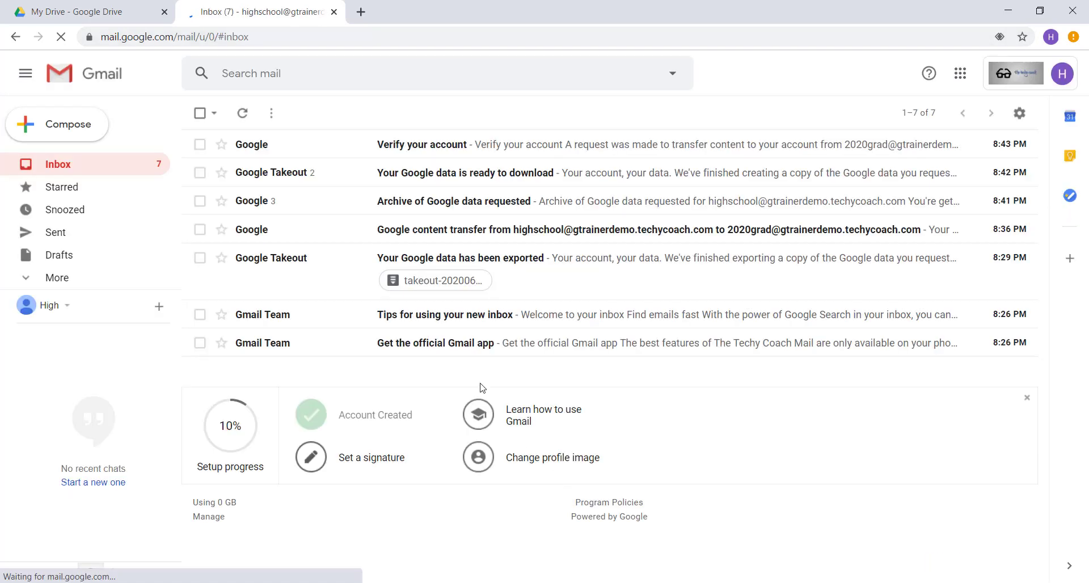
{"action": "left_click", "coordinate": [368, 146]}
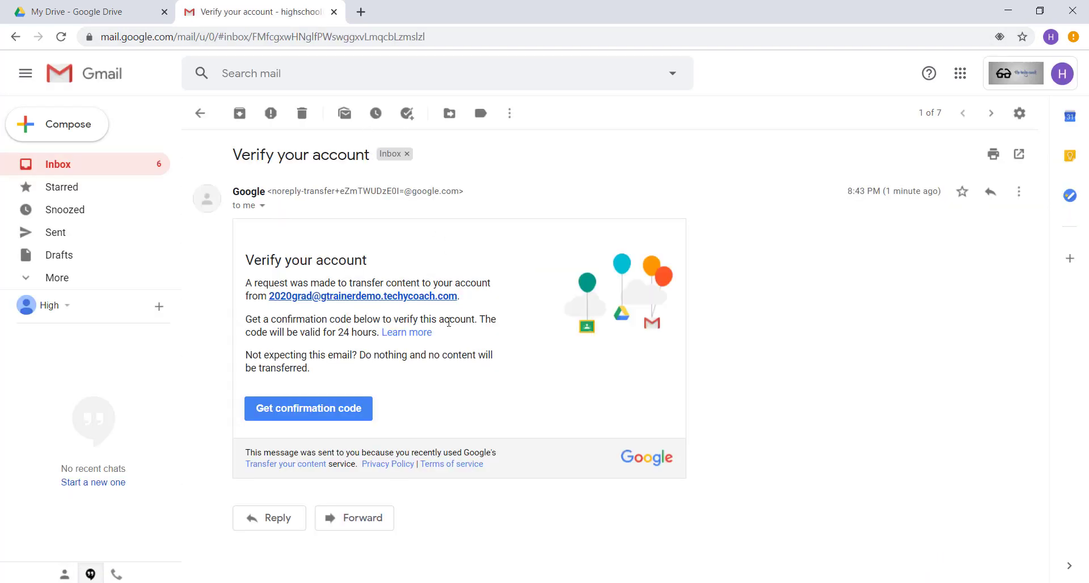
{"action": "left_click", "coordinate": [308, 409]}
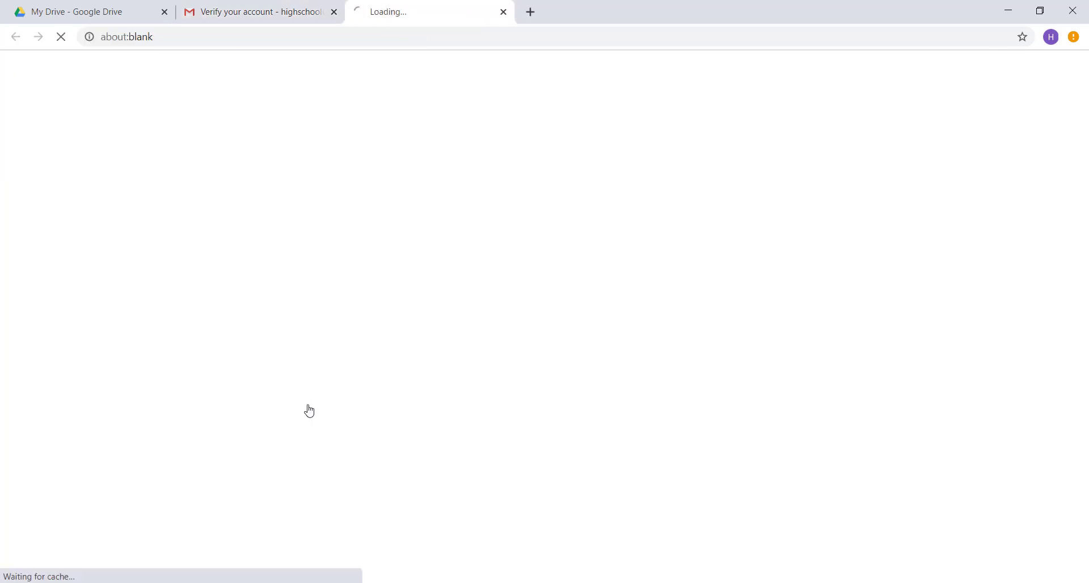
Step: Copy the confirmation code, paste it into the code field on the source account's transfer page, and verify the destination account
{"action": "double_click", "coordinate": [565, 349]}
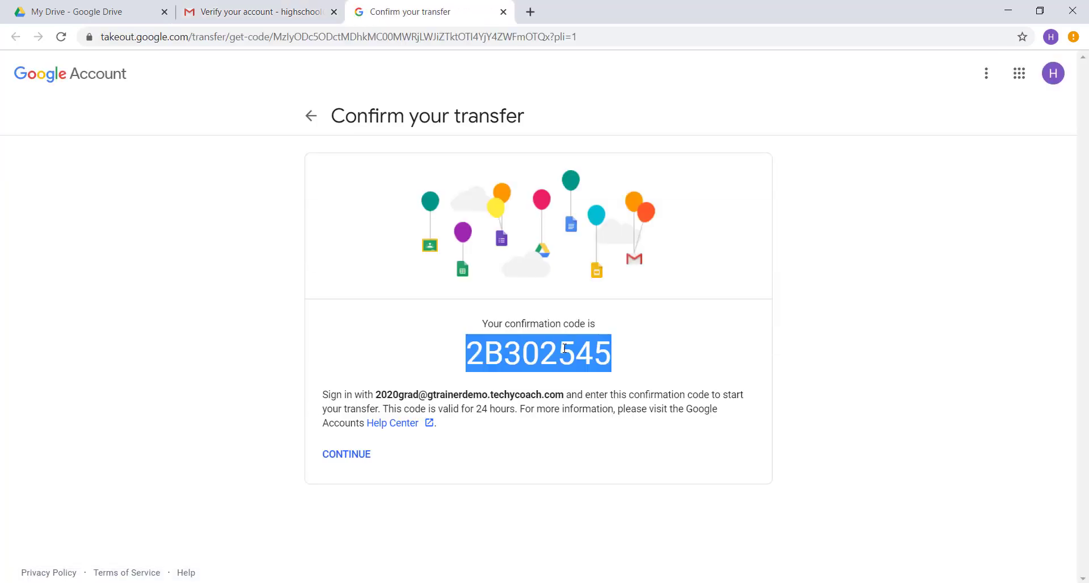
{"action": "right_click", "coordinate": [593, 352]}
{"action": "left_click", "coordinate": [595, 352]}
{"action": "left_click", "coordinate": [603, 582]}
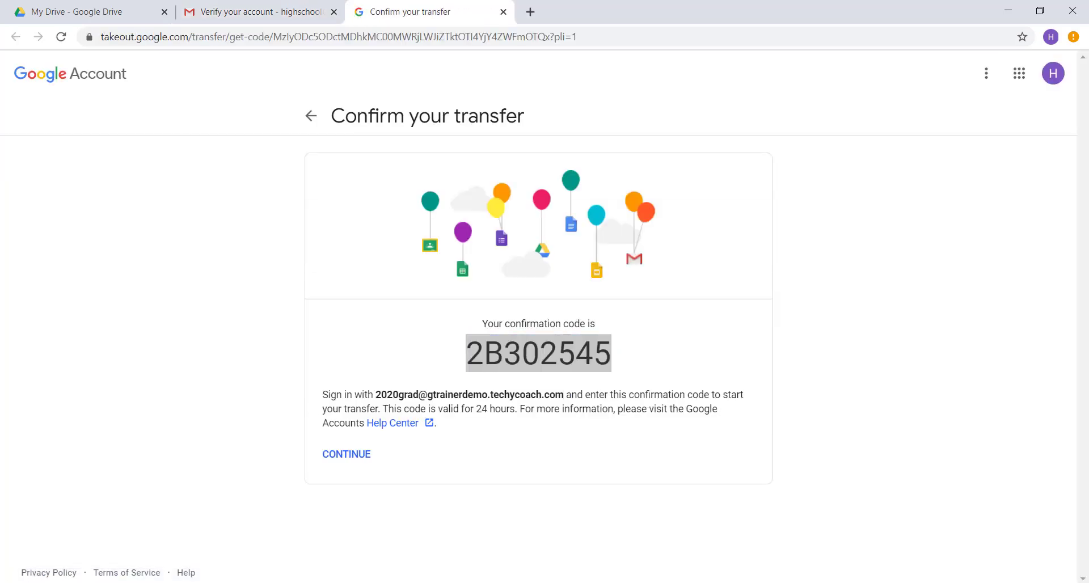
{"action": "right_click", "coordinate": [369, 421]}
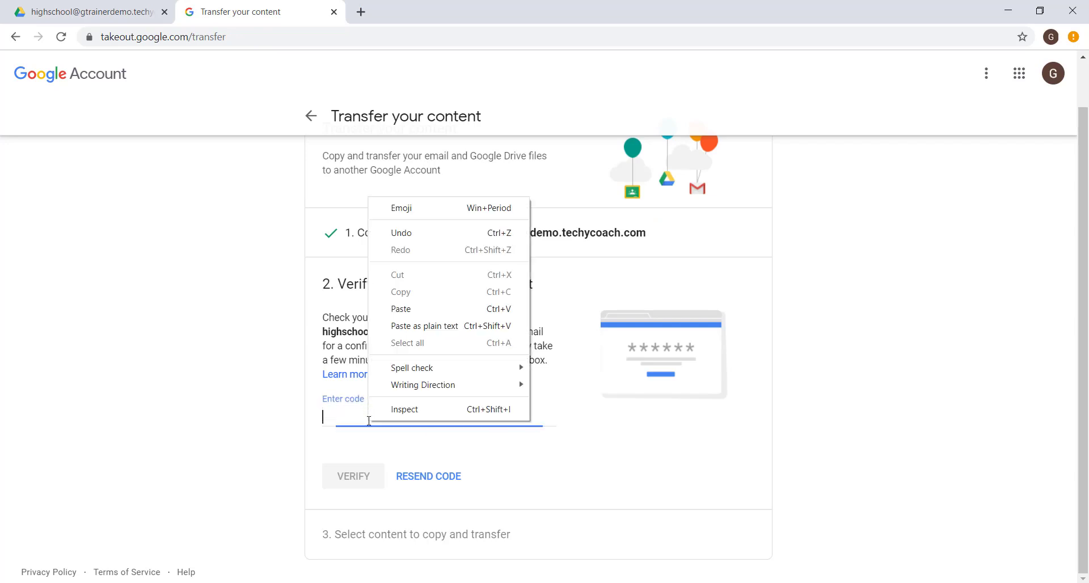
{"action": "left_click", "coordinate": [402, 310]}
{"action": "left_click", "coordinate": [363, 477]}
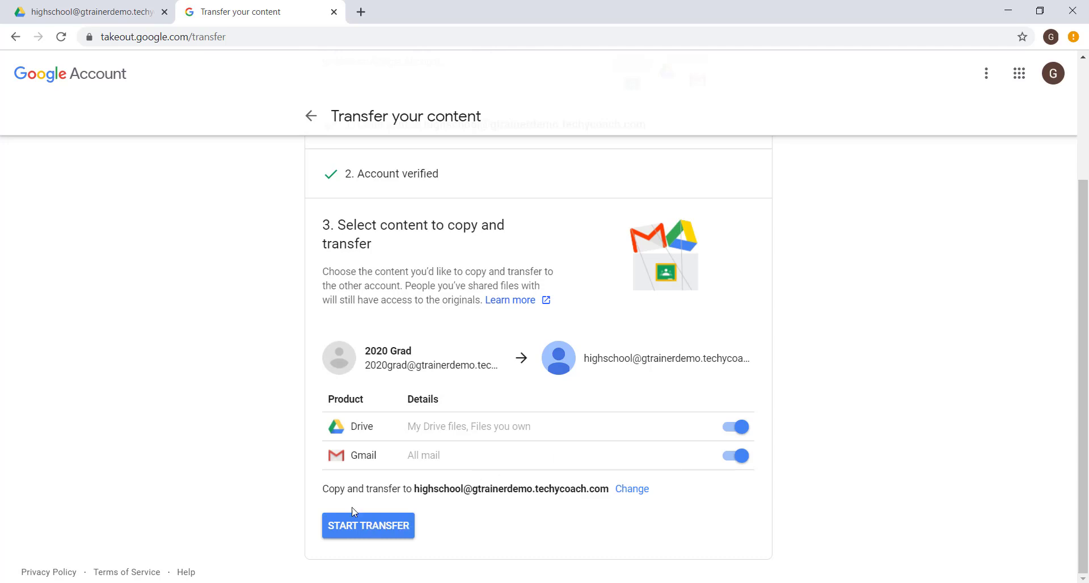
Step: Start the transfer of Drive and Gmail content and submit the source account's password to verify identity
{"action": "left_click", "coordinate": [335, 525]}
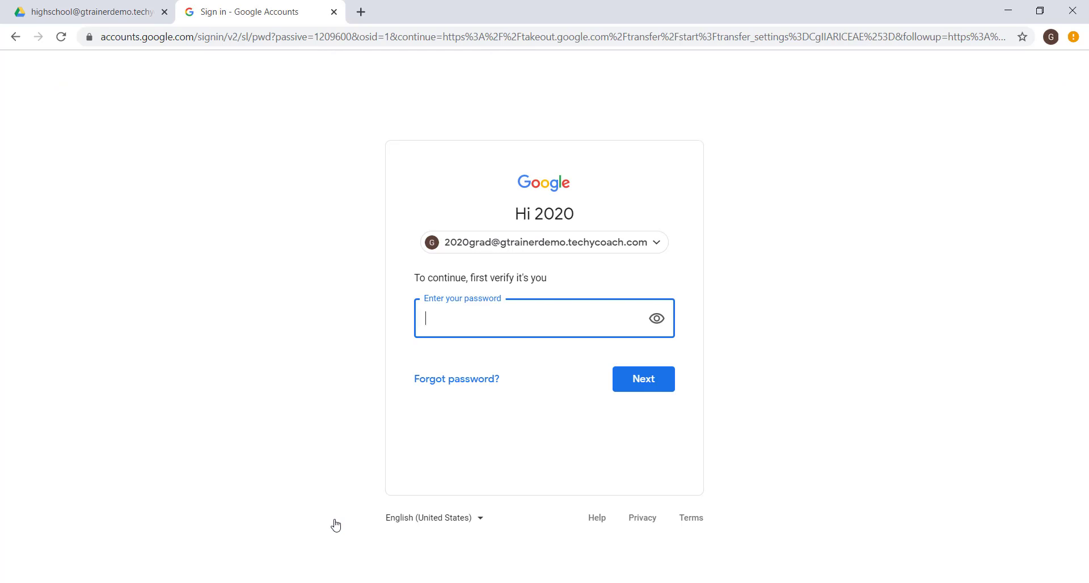
{"action": "type", "text": "•••••••••••••"}
{"action": "left_click", "coordinate": [641, 385]}
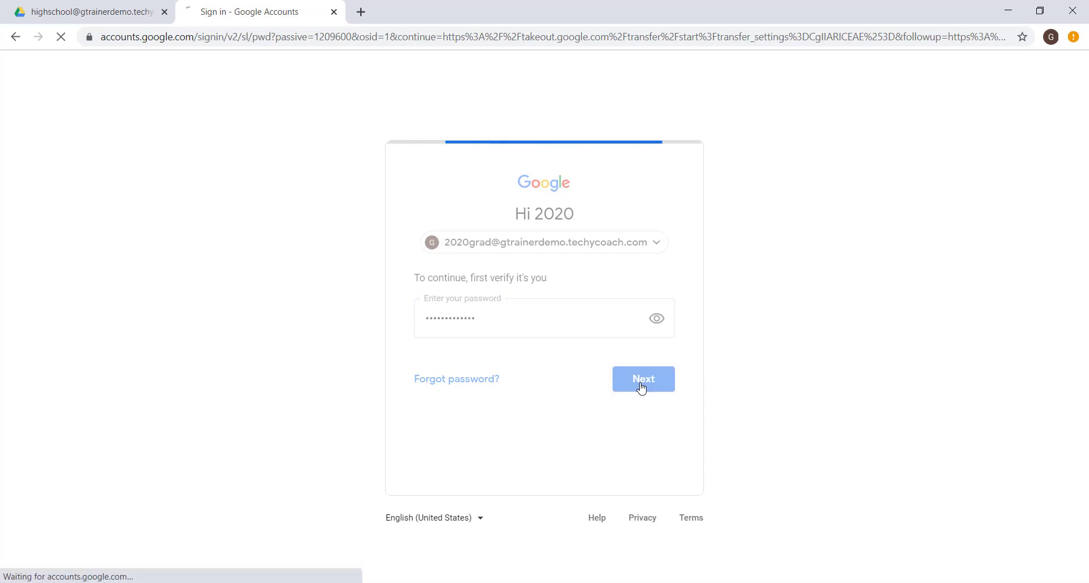